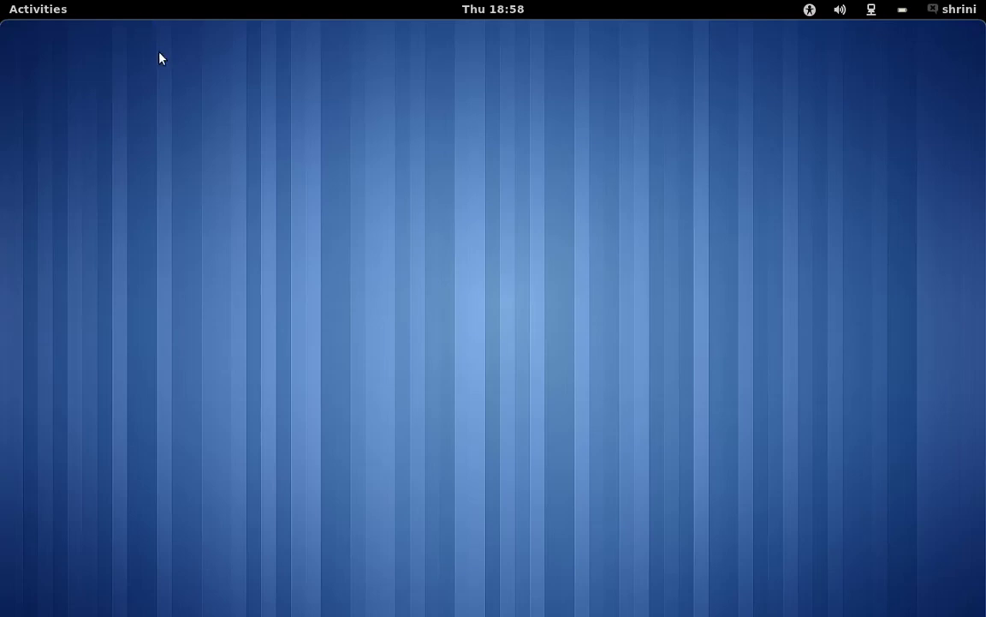
# Launch the Firefox web browser from the activities overview.
pyautogui.click(48, 15)
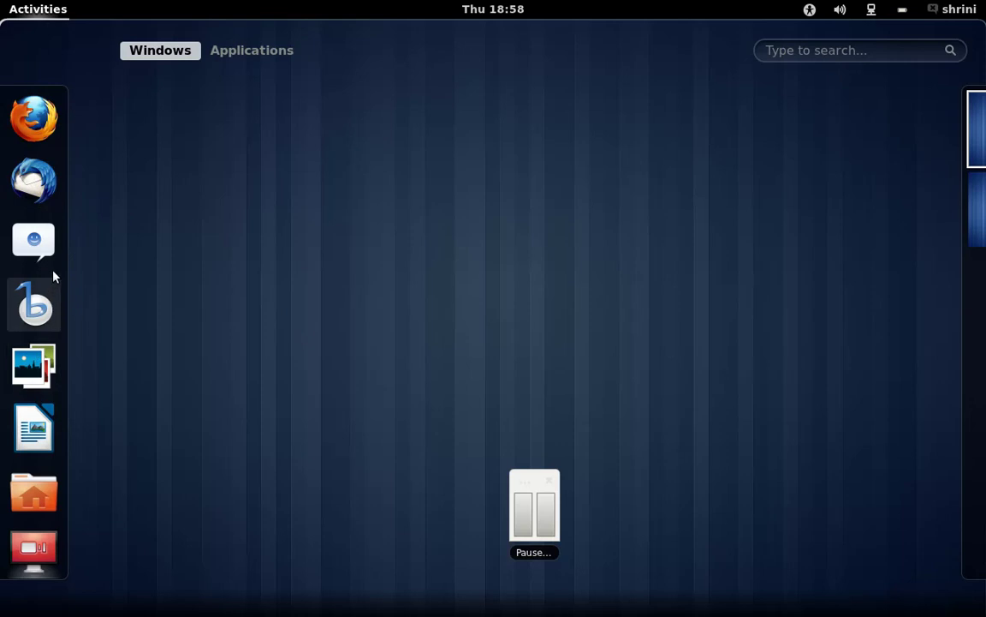
pyautogui.click(47, 127)
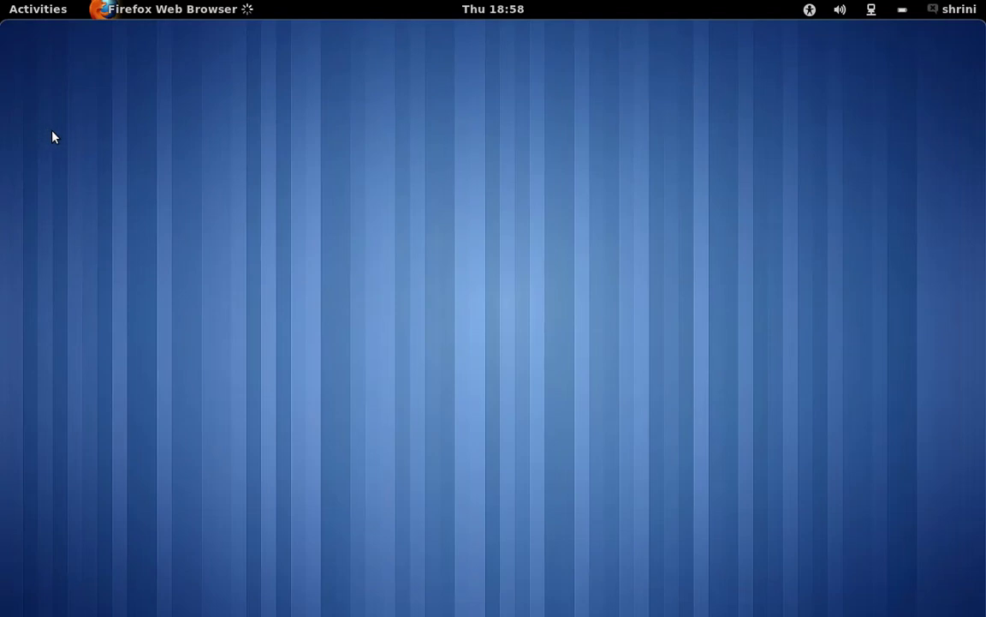
pyautogui.click(40, 10)
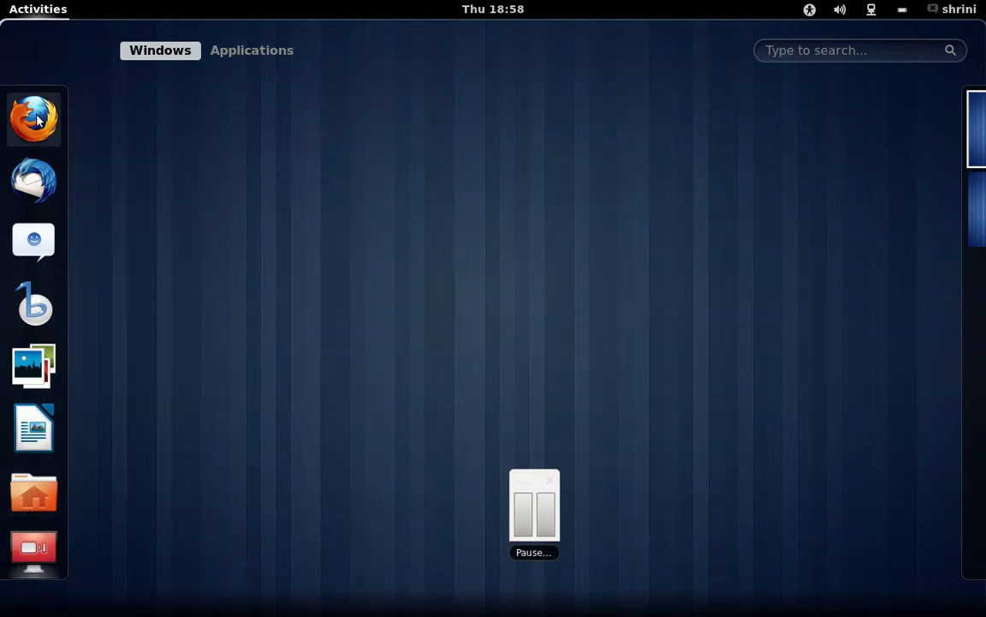
pyautogui.click(39, 120)
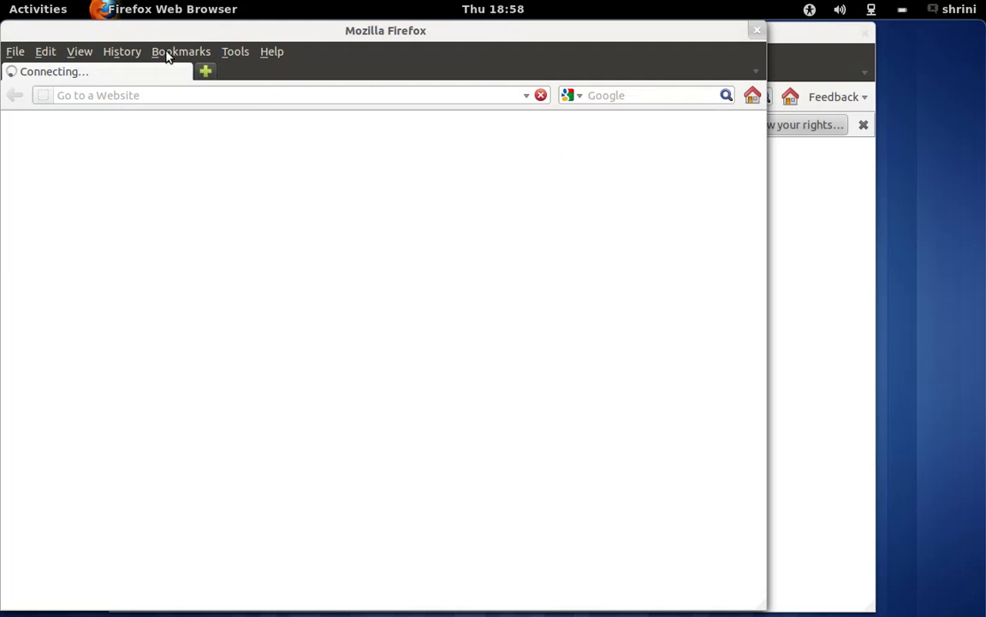
# Switch between the two open Firefox windows using the overview, ending on the one showing the Mozilla Foundation rights notice.
pyautogui.click(48, 13)
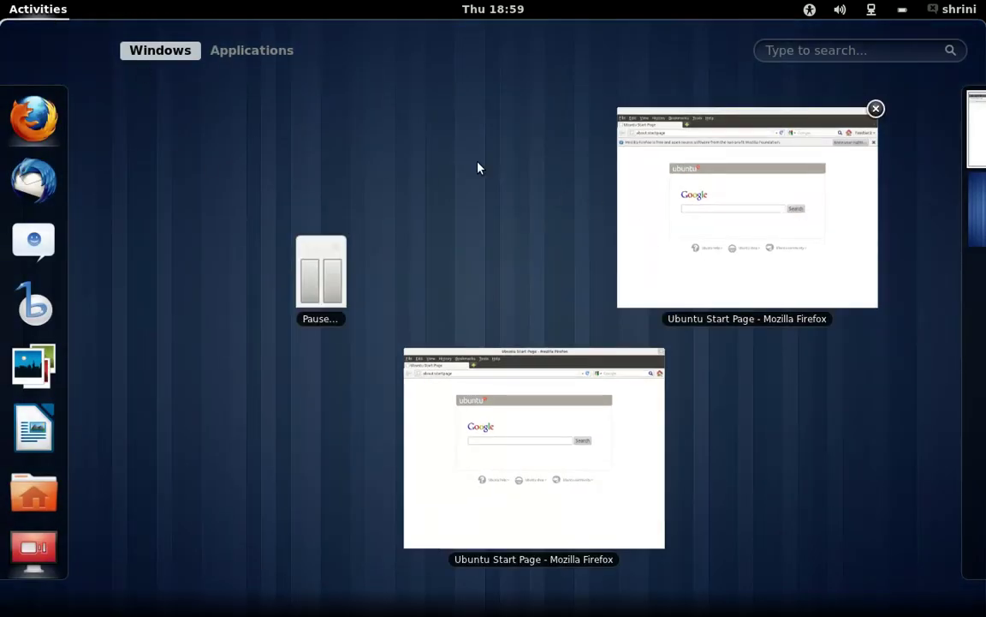
pyautogui.click(613, 417)
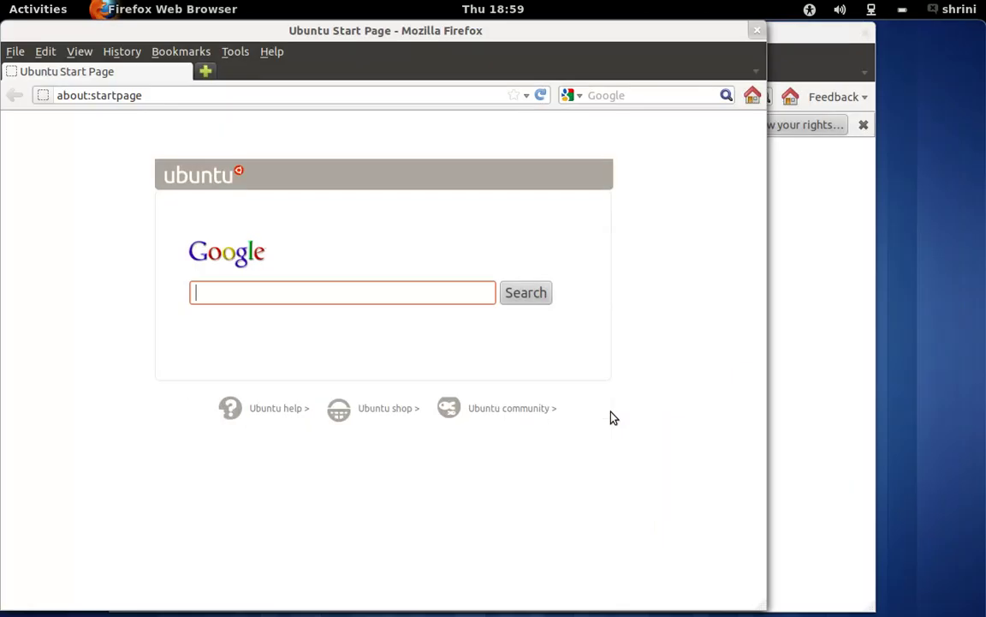
pyautogui.click(25, 10)
pyautogui.click(651, 190)
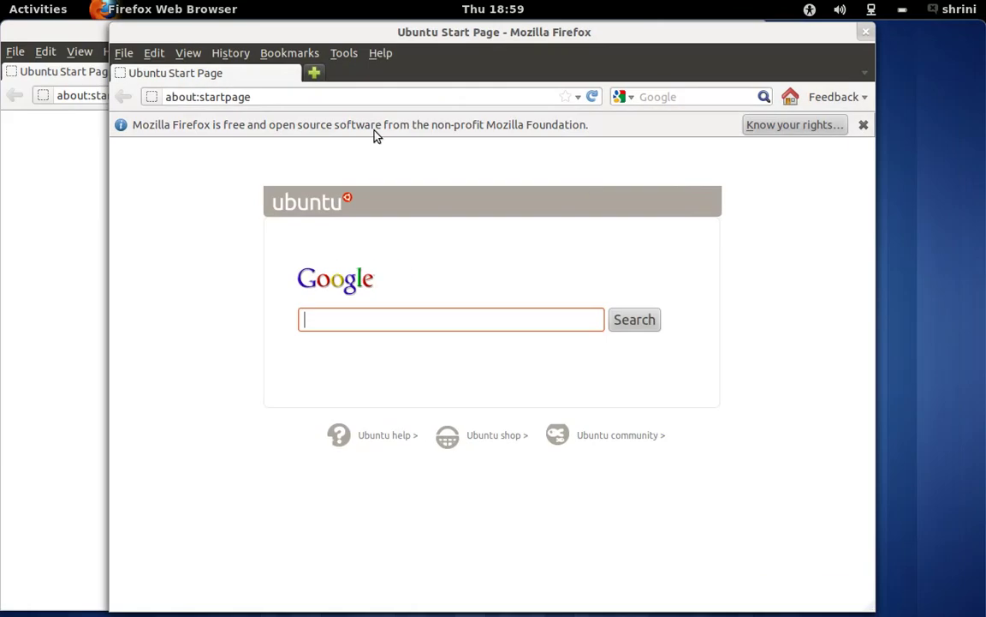
# Browse the full list of installed applications and launch Sudoku from the Games category.
pyautogui.click(53, 17)
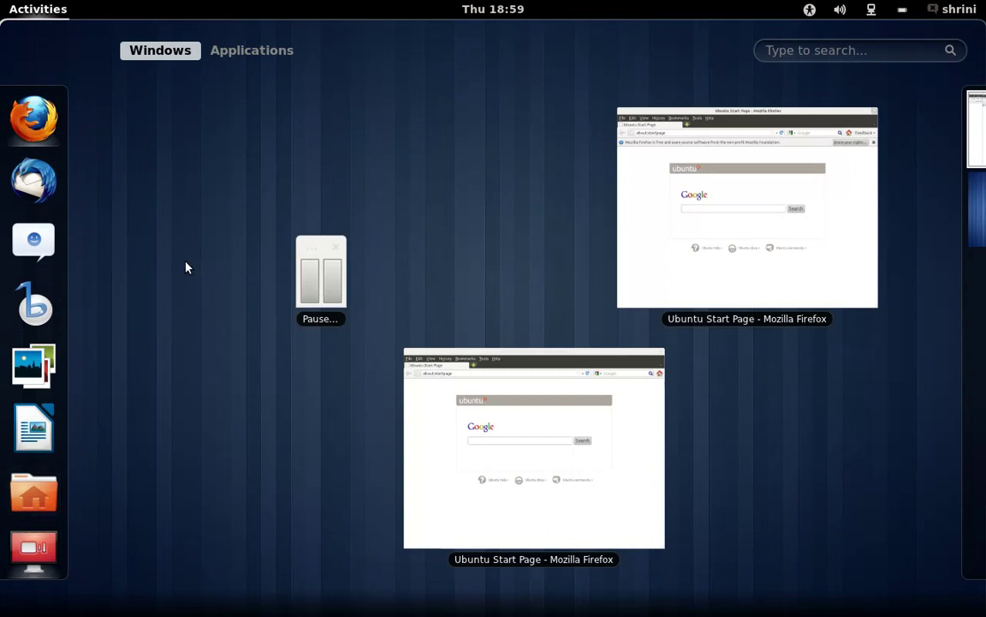
pyautogui.click(248, 53)
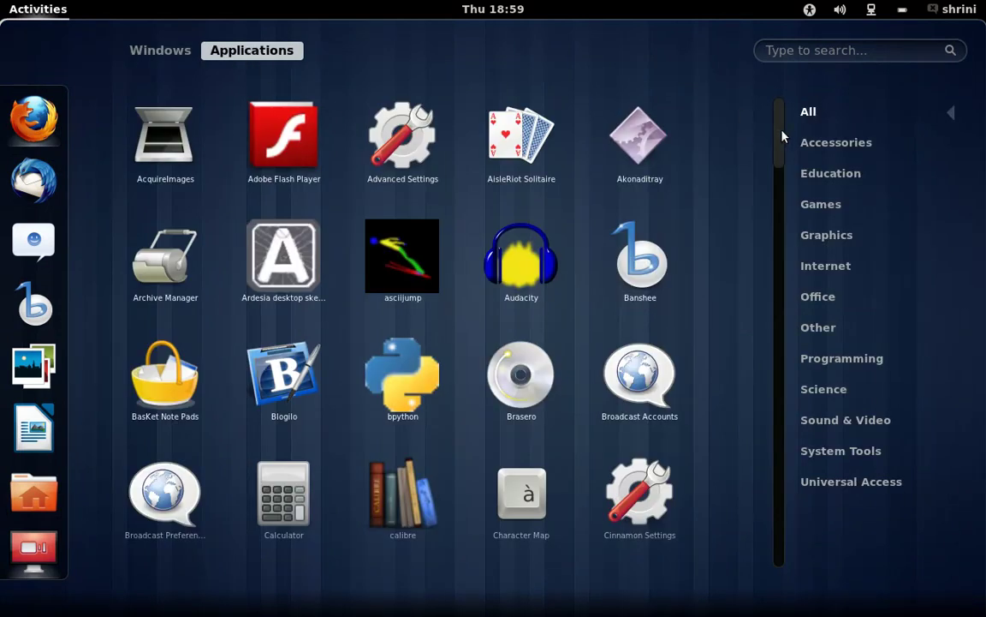
pyautogui.moveTo(782, 137); pyautogui.dragTo(768, 398)
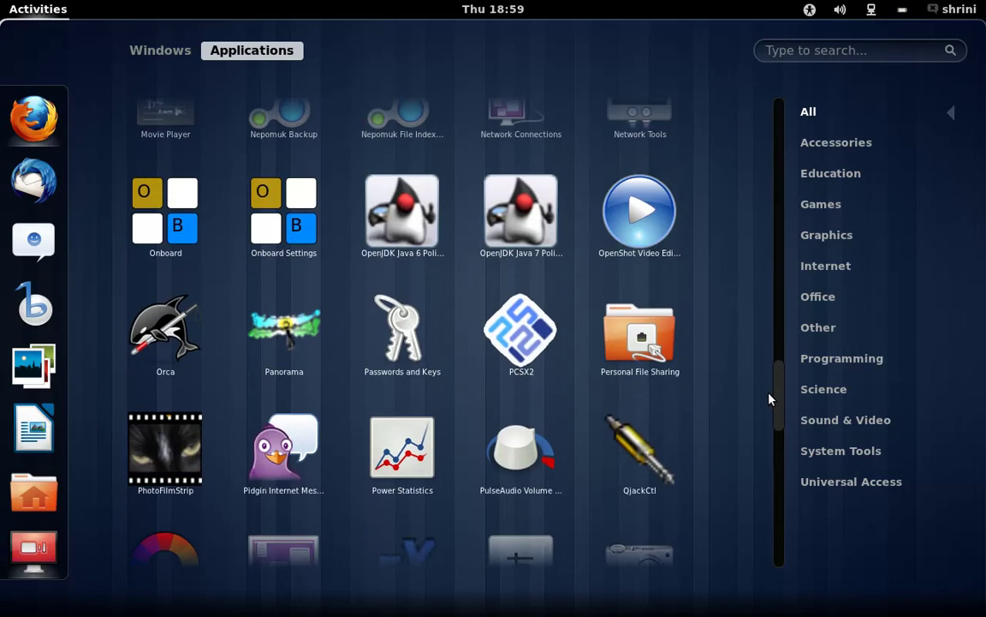
pyautogui.moveTo(786, 401); pyautogui.dragTo(788, 127)
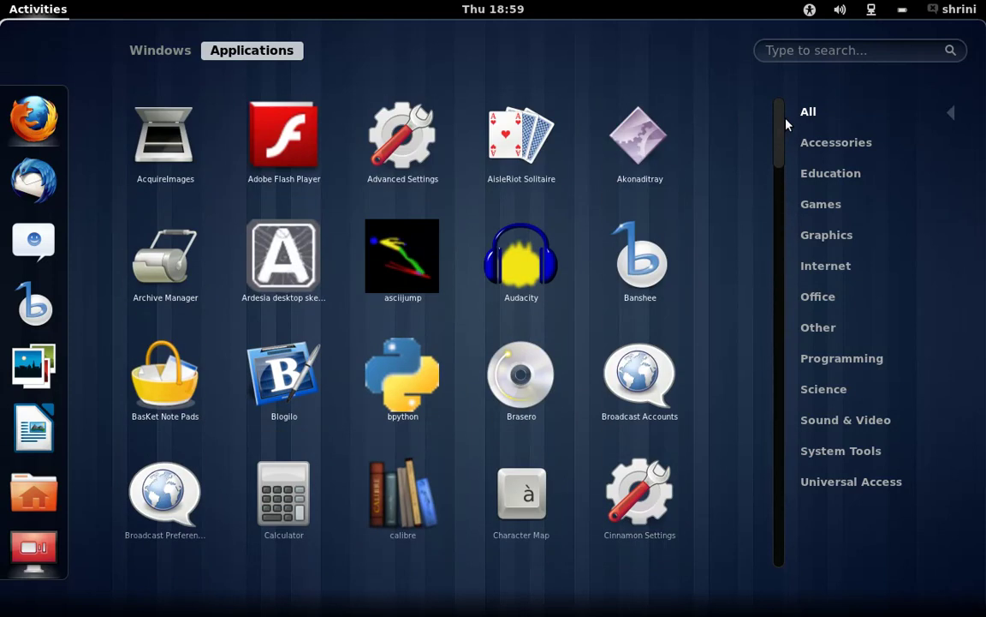
pyautogui.moveTo(786, 125)
pyautogui.mouseDown()
pyautogui.moveTo(781, 165)
pyautogui.moveTo(782, 136)
pyautogui.mouseUp()
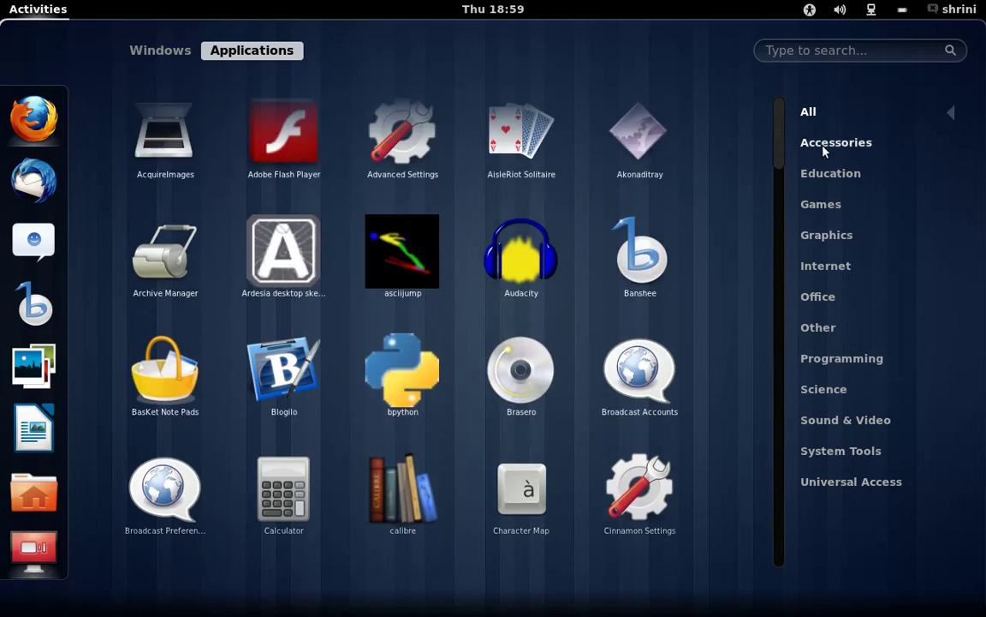
pyautogui.click(828, 208)
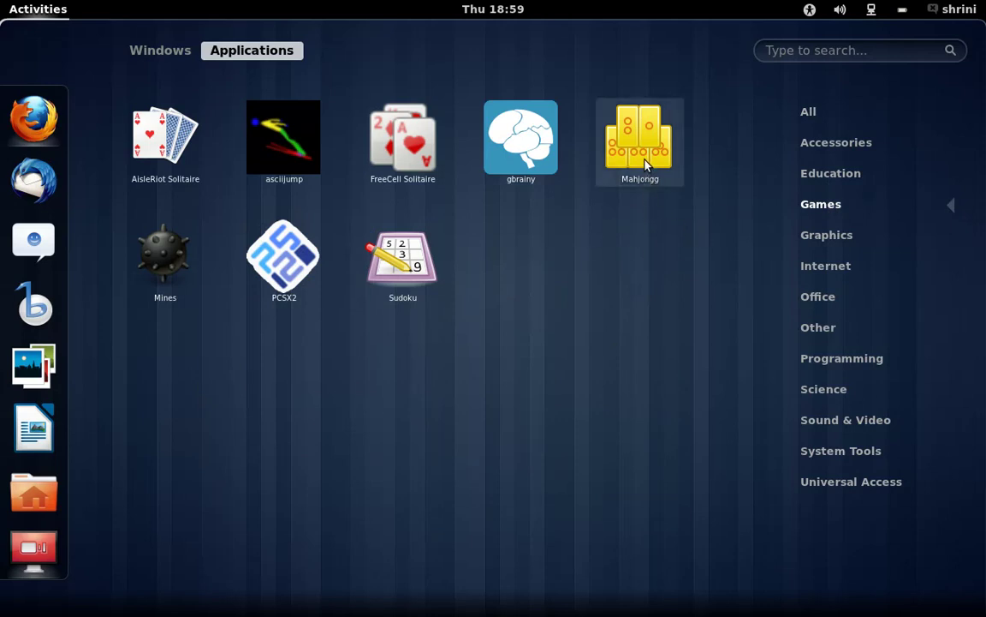
pyautogui.click(417, 263)
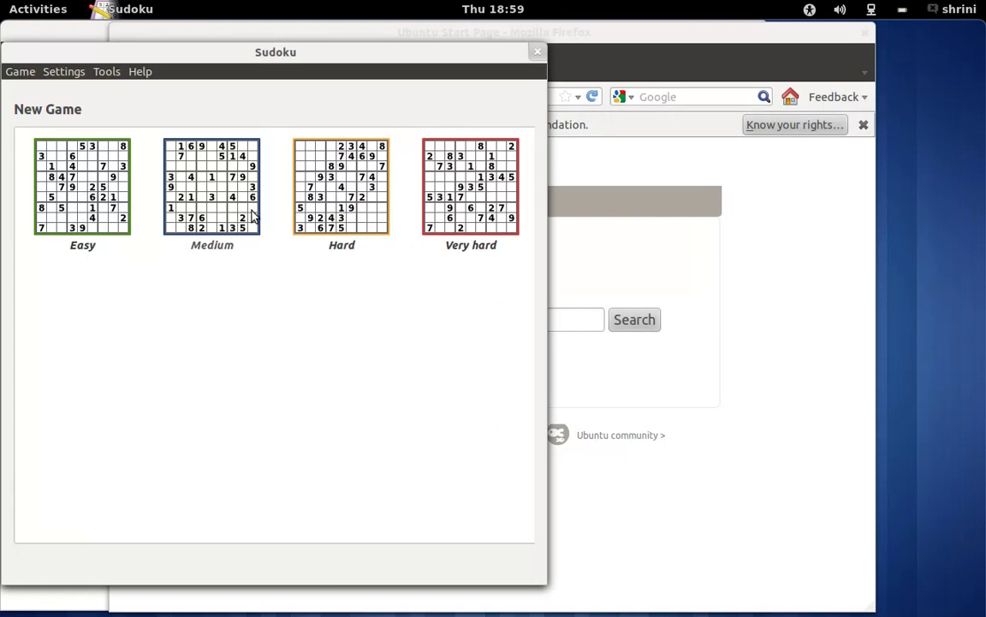
# Search the installed applications for "gedit" and launch the text editor.
pyautogui.click(43, 8)
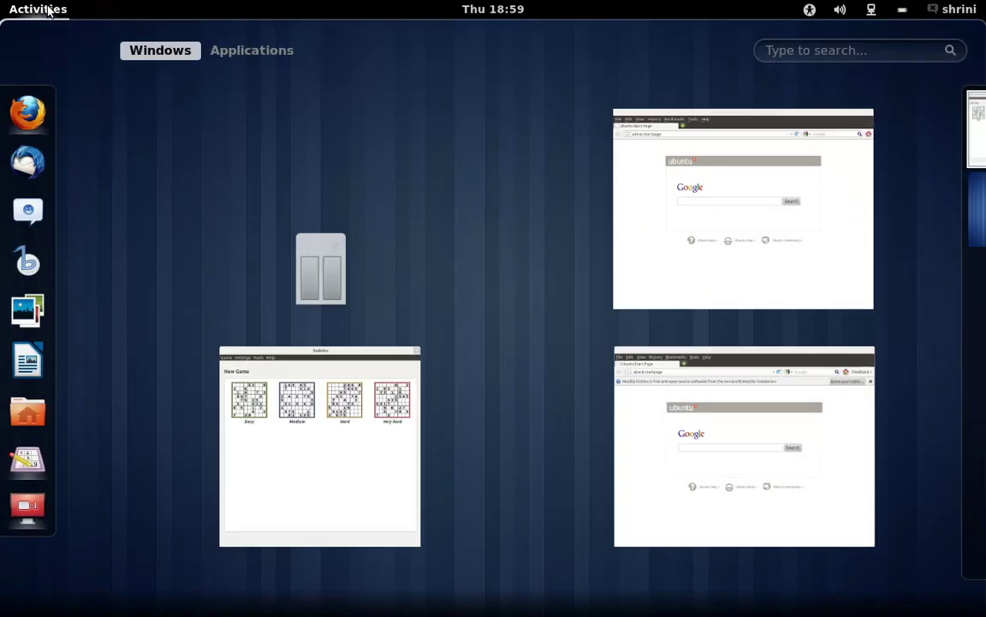
pyautogui.click(248, 50)
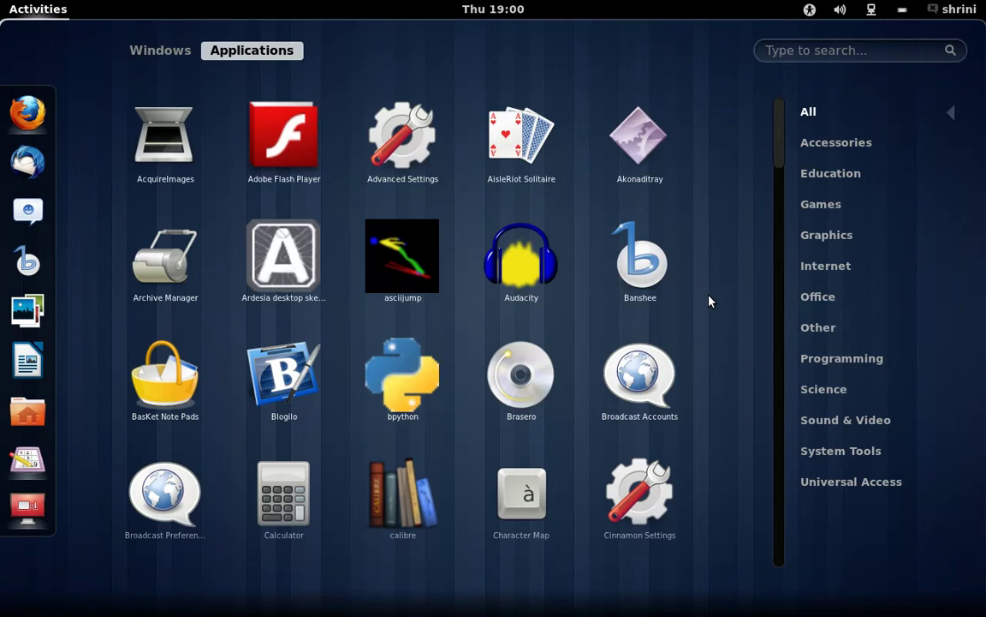
pyautogui.scroll(-5, 699, 285)
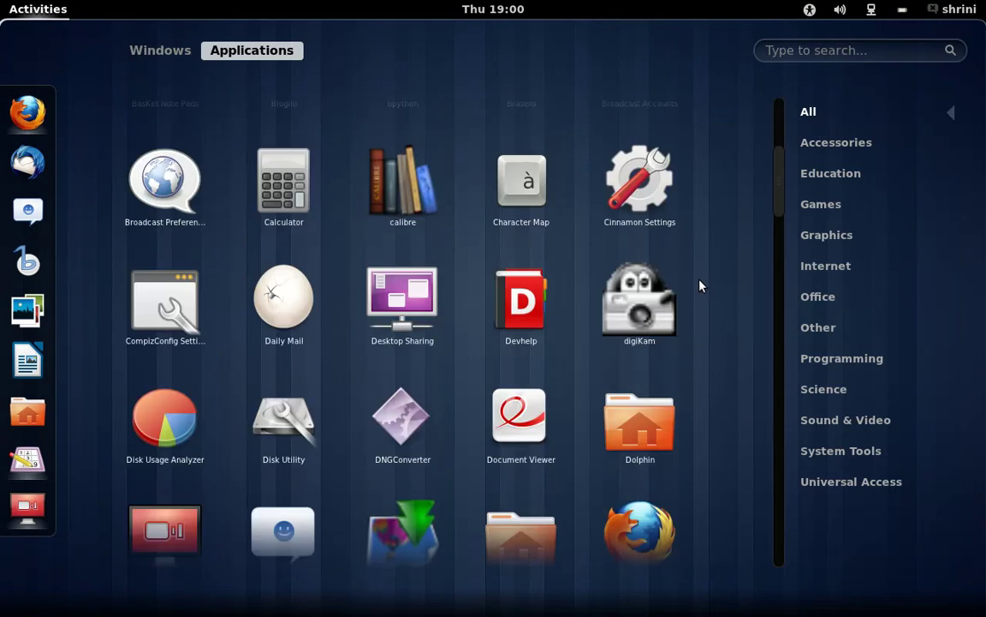
pyautogui.scroll(-4, 700, 285)
pyautogui.scroll(-10, 699, 285)
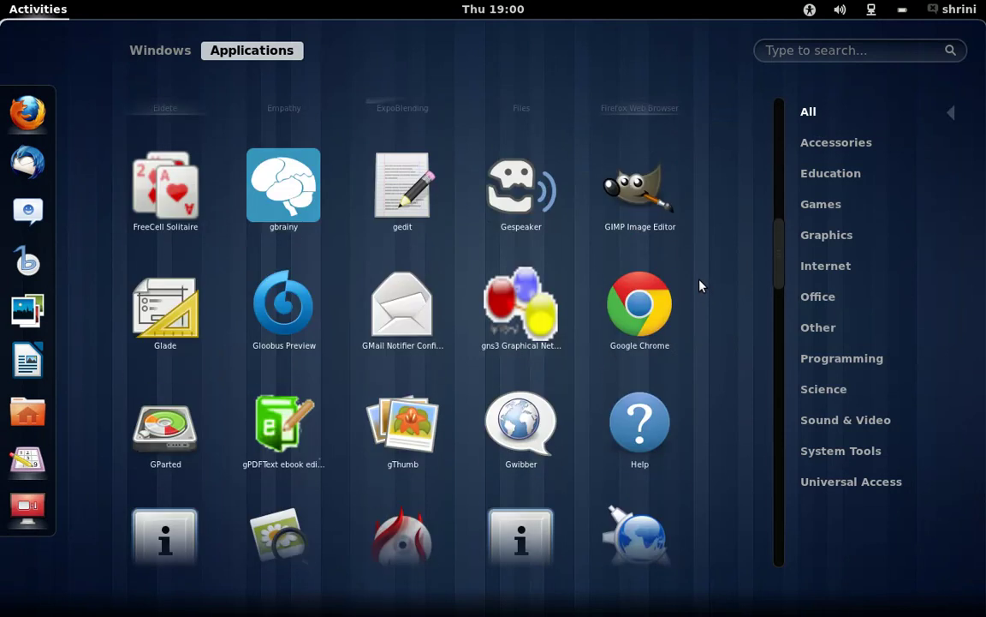
pyautogui.scroll(20, 700, 285)
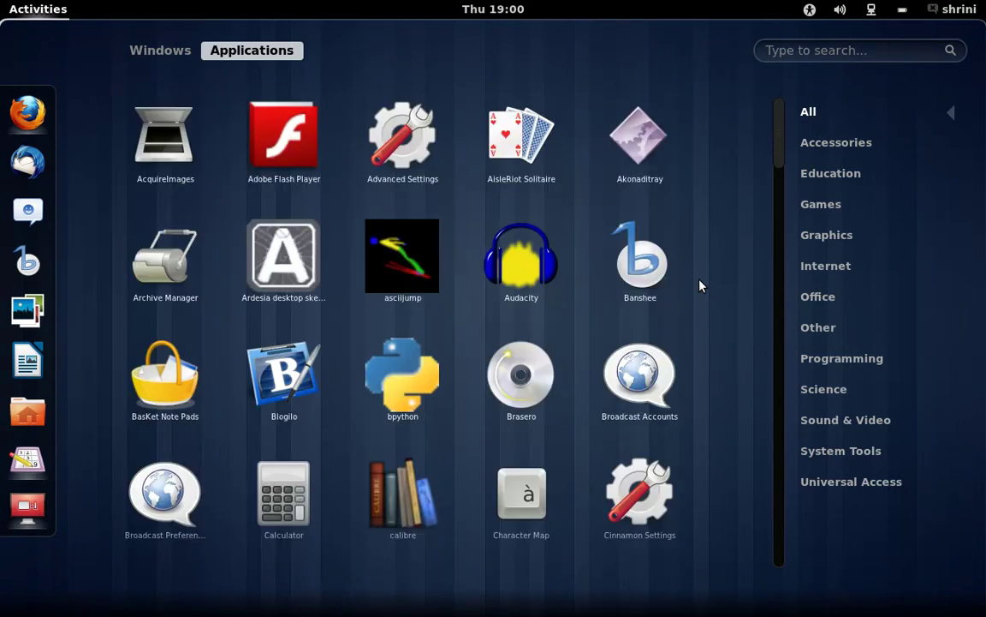
pyautogui.click(813, 49)
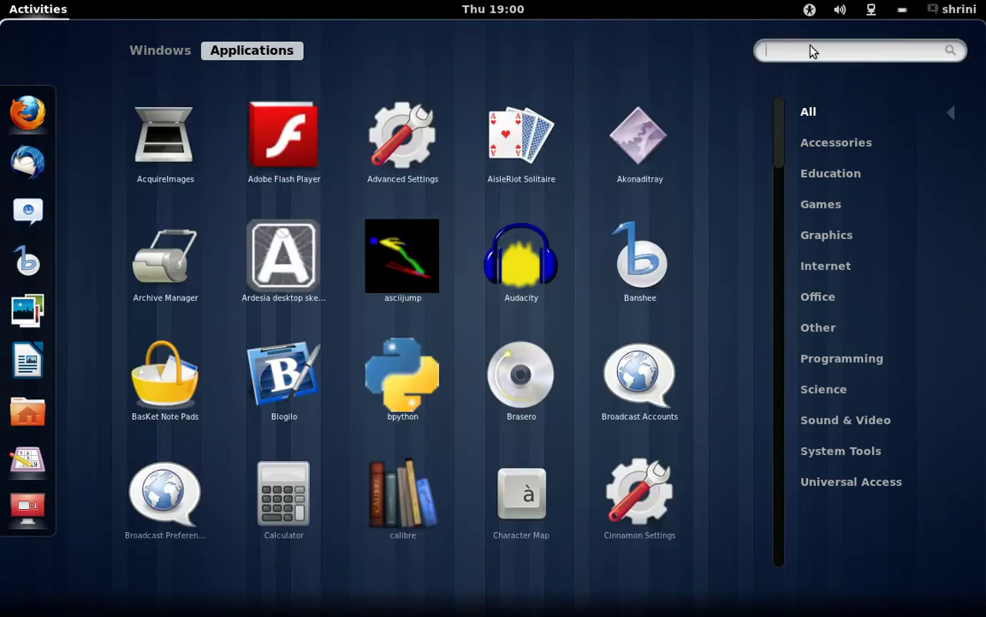
pyautogui.write('ged')
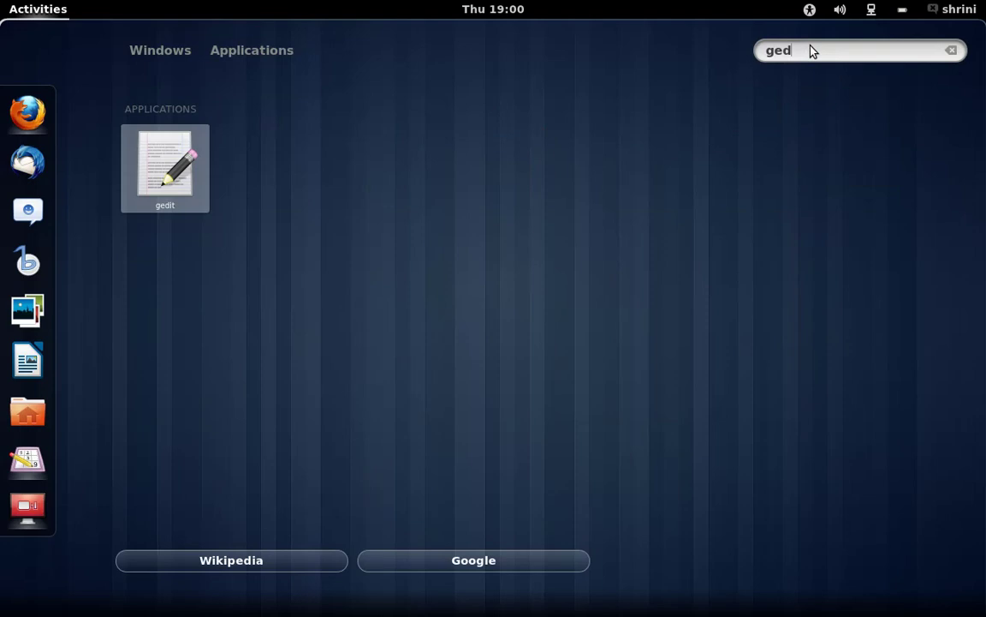
pyautogui.write('it')
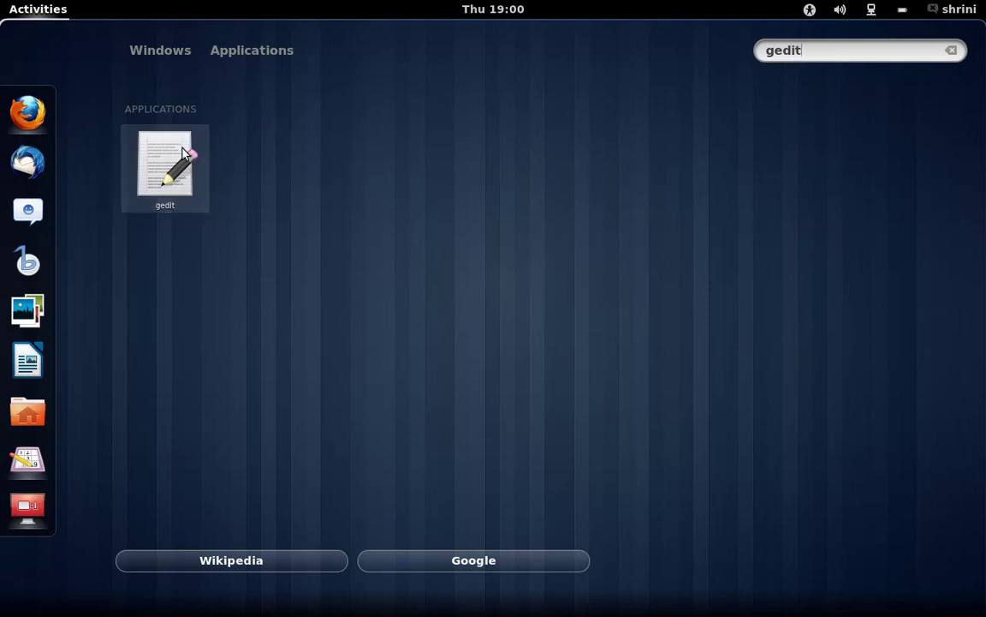
pyautogui.click(182, 153)
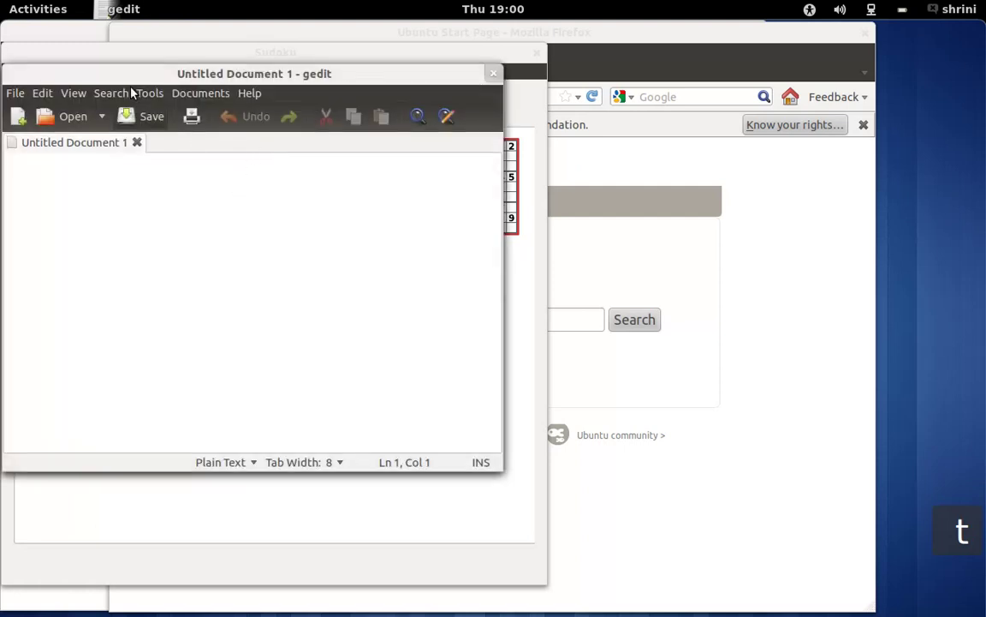
# View the open windows and workspaces in the overview and return to the gedit window with Untitled Document 1.
pyautogui.click(34, 8)
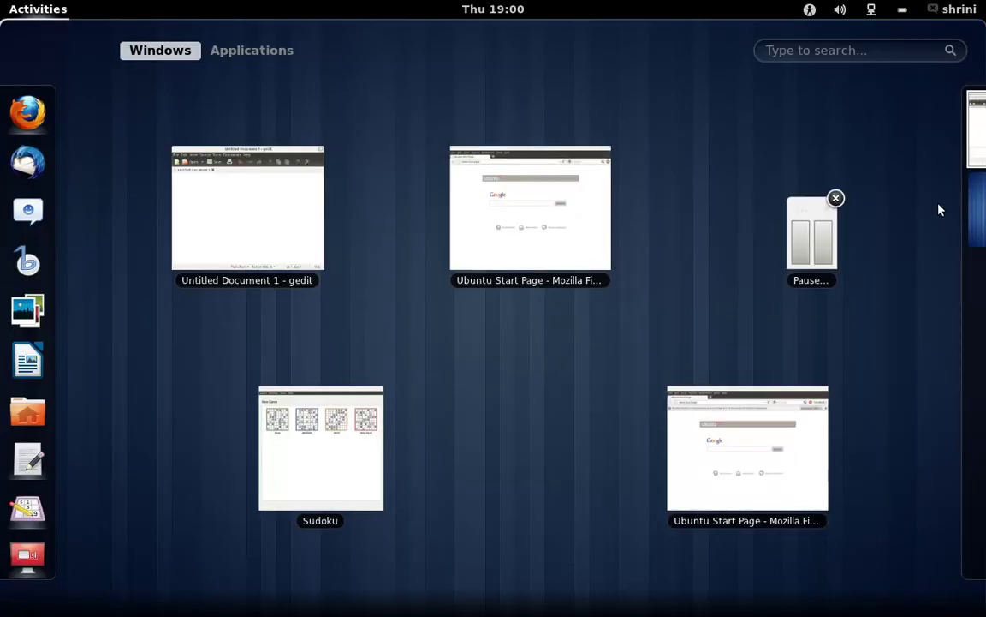
pyautogui.click(957, 209)
pyautogui.click(920, 151)
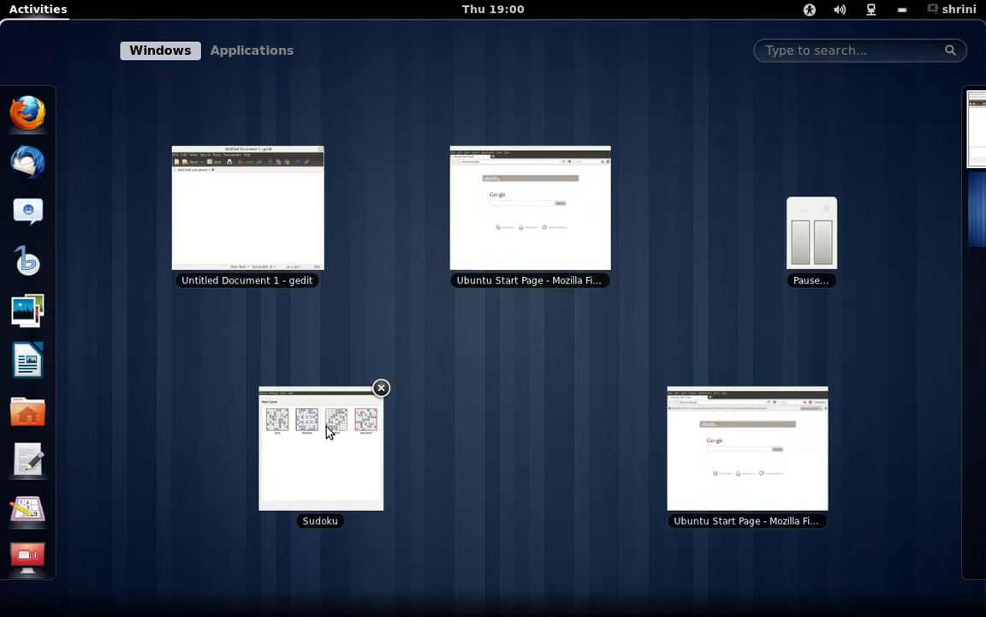
pyautogui.click(281, 257)
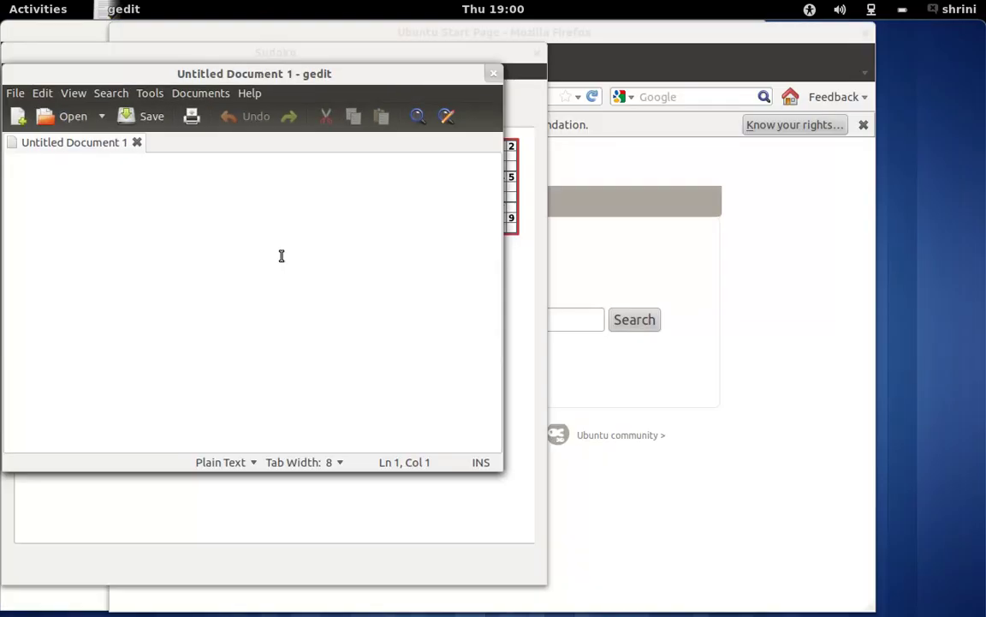
# Examine the user account, network, sound and universal access options of the desktop from within the overview.
pyautogui.click(46, 16)
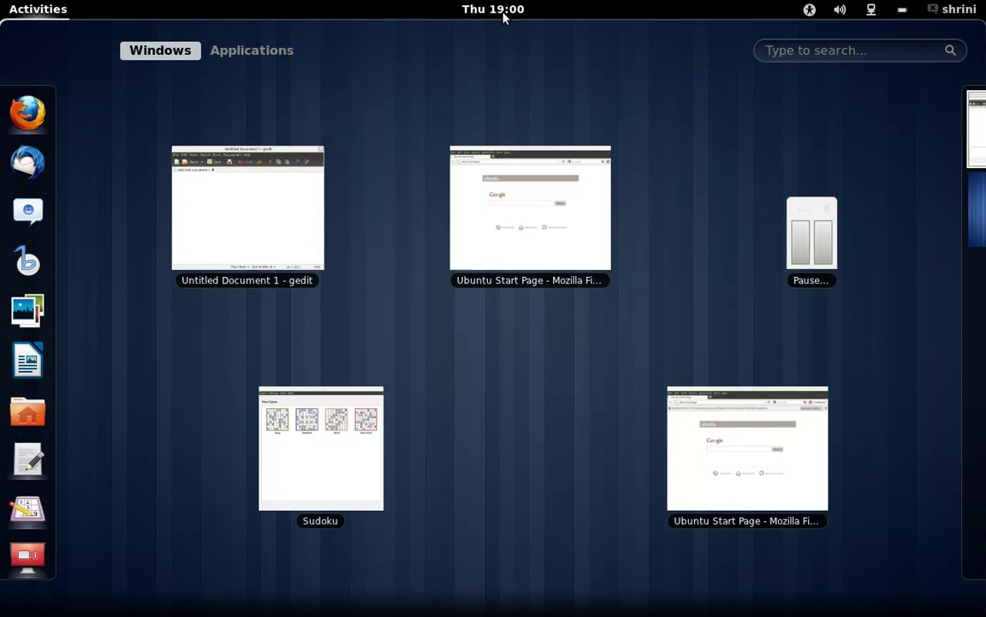
pyautogui.click(959, 10)
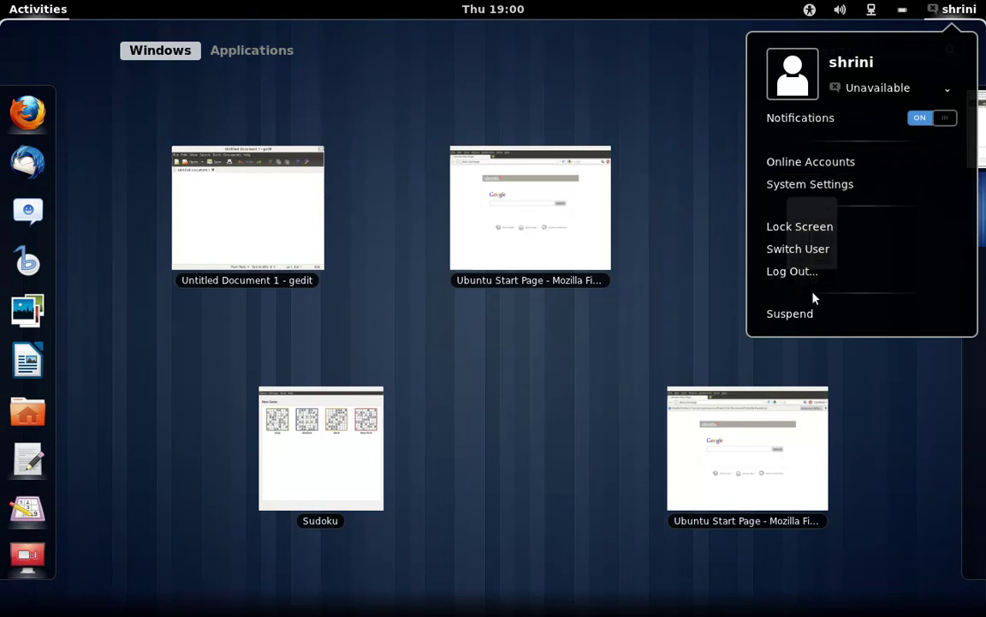
pyautogui.click(873, 14)
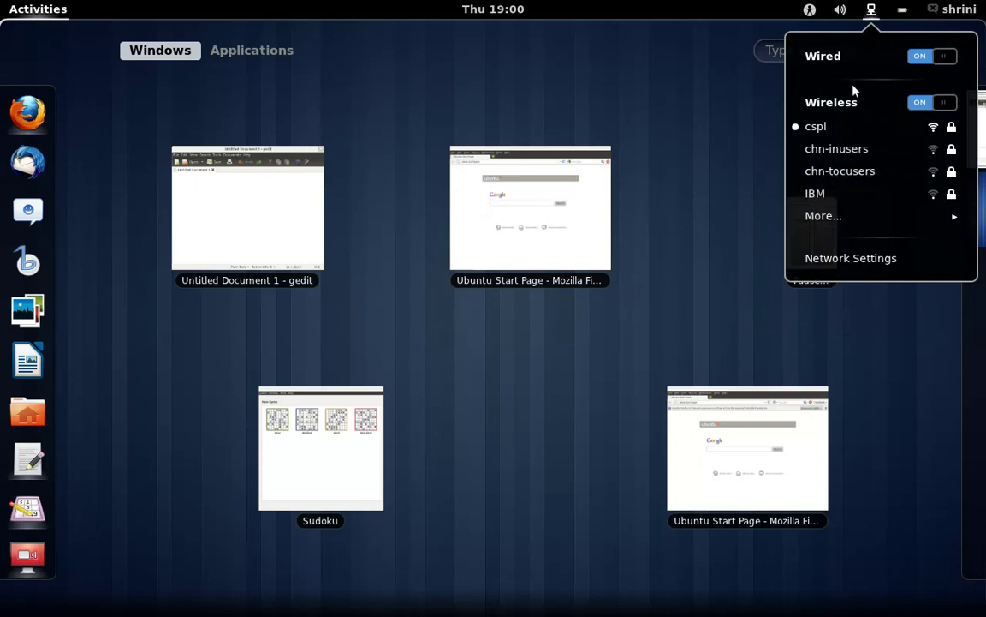
pyautogui.moveTo(841, 12)
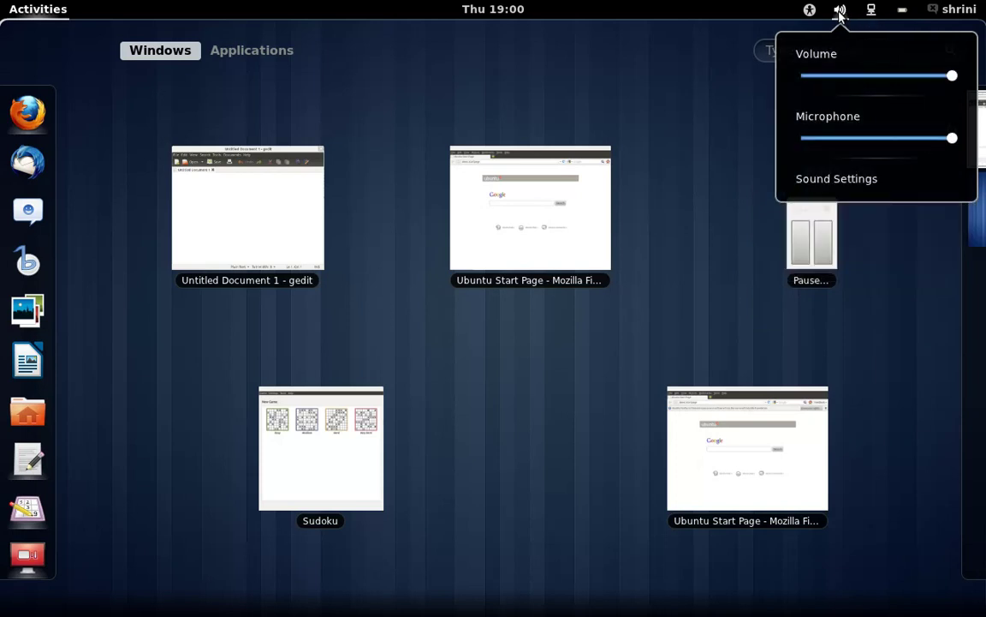
pyautogui.moveTo(811, 12)
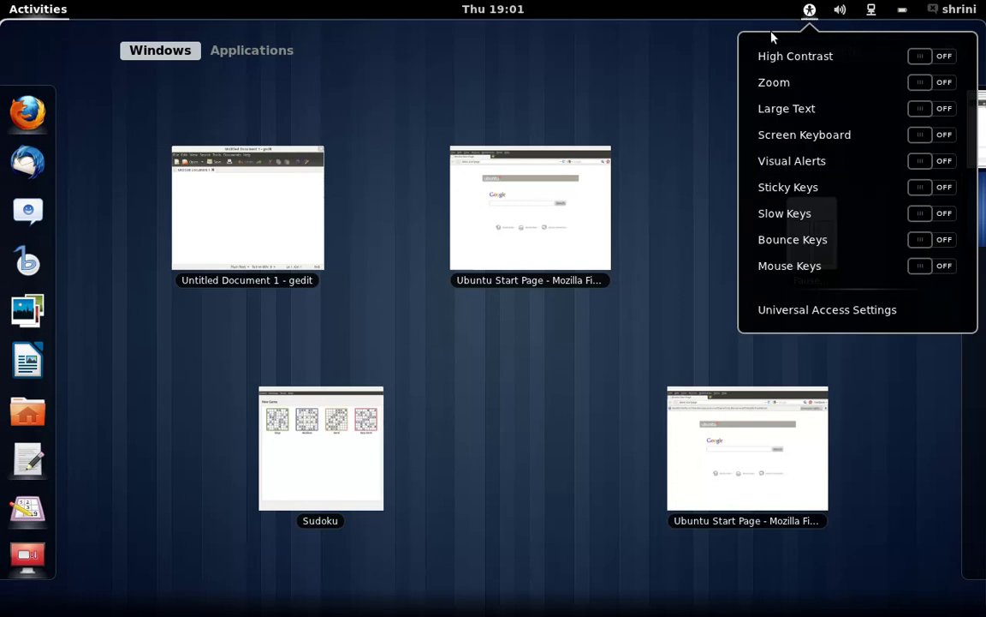
pyautogui.click(698, 72)
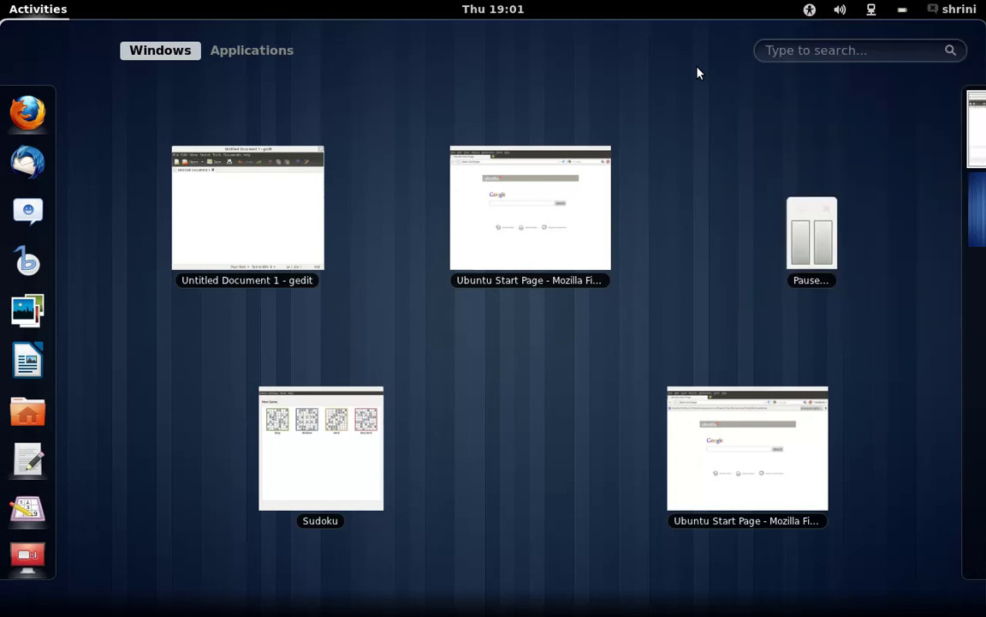